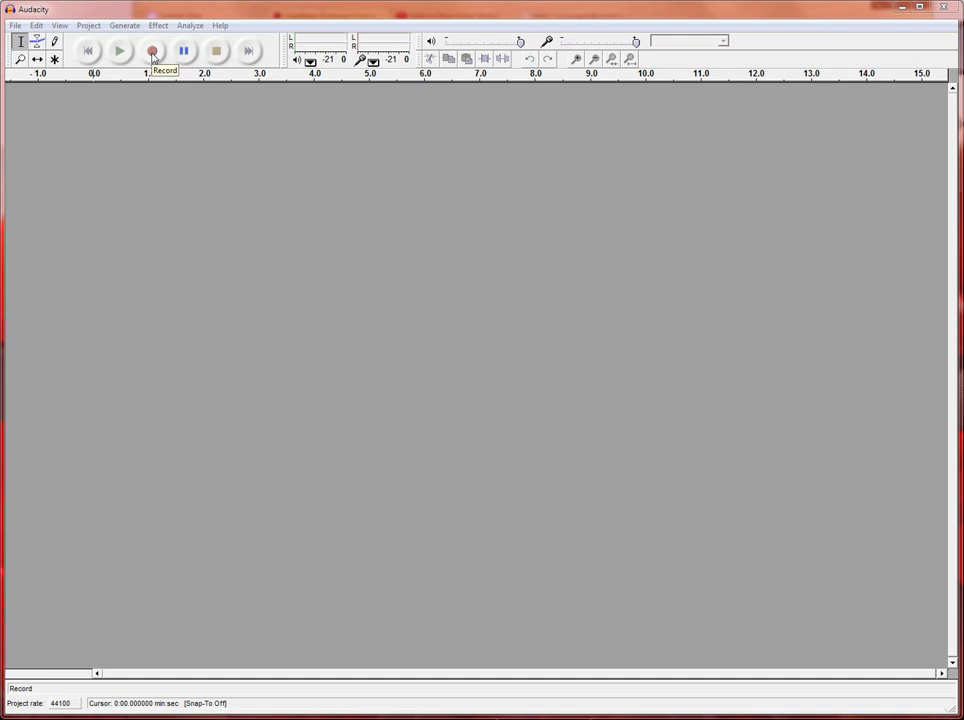
Record about 5.3 seconds of spoken narration into a new mono track.
click(153, 52)
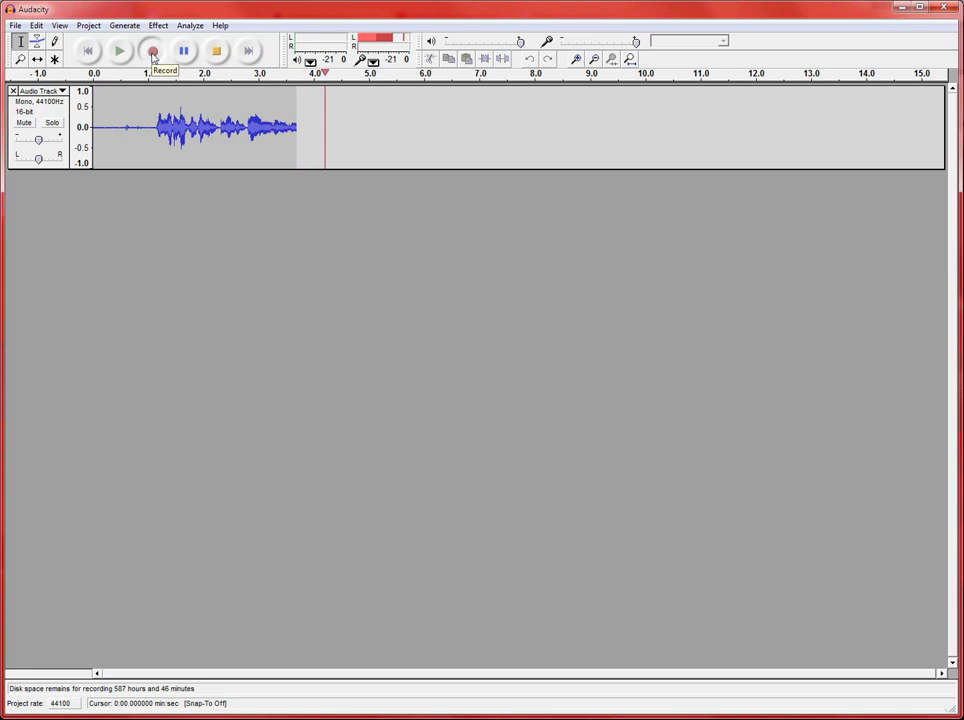
click(220, 51)
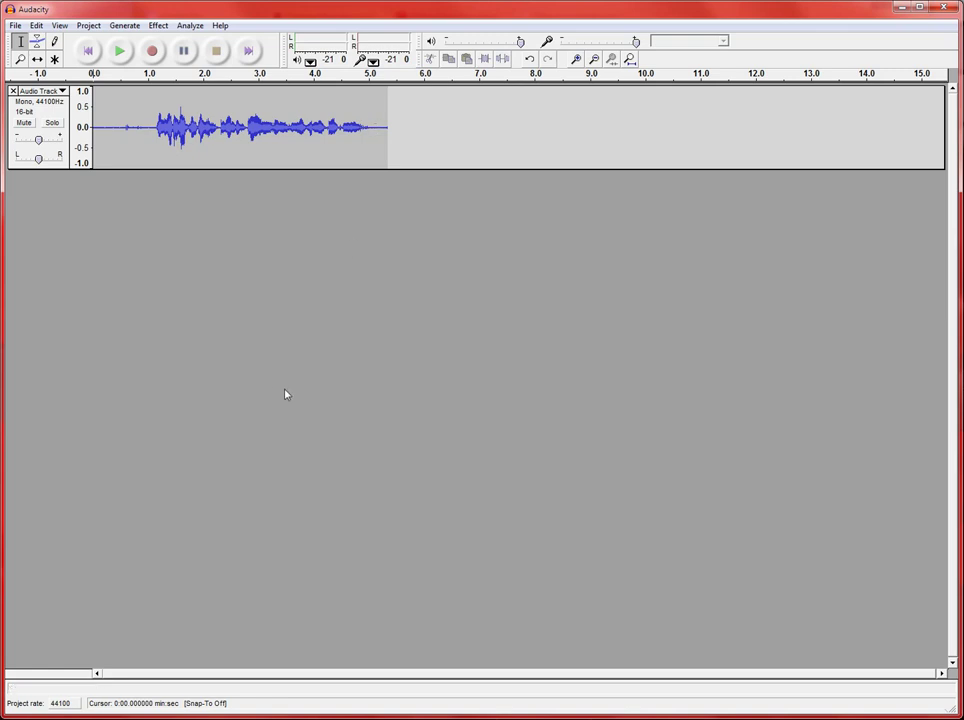
Rename the recorded track from 'Audio Track' to 'Narration'.
click(60, 92)
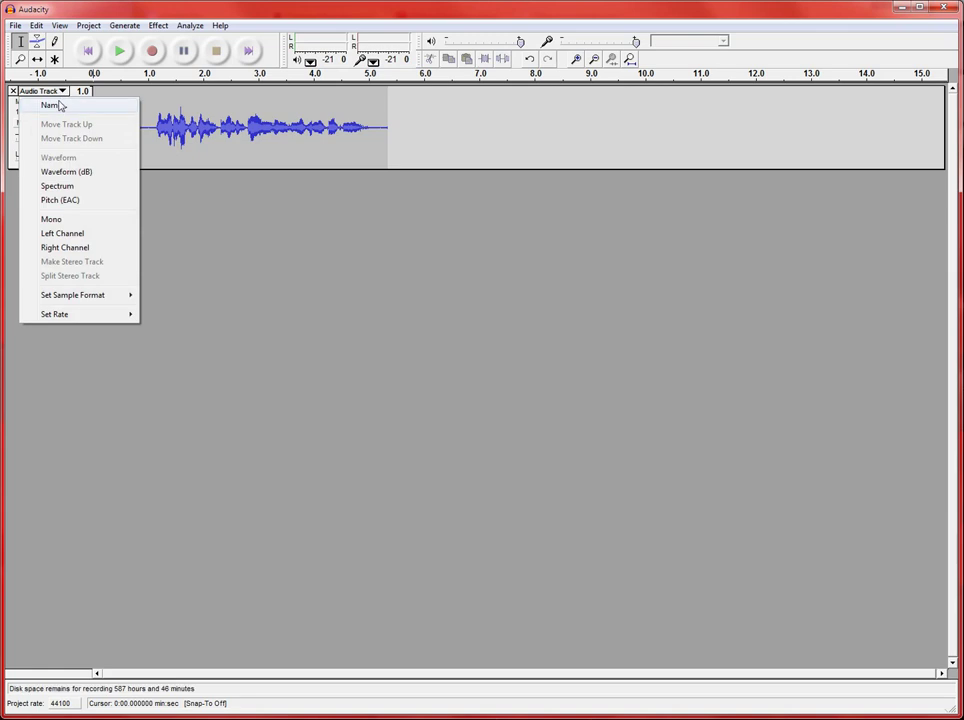
click(55, 105)
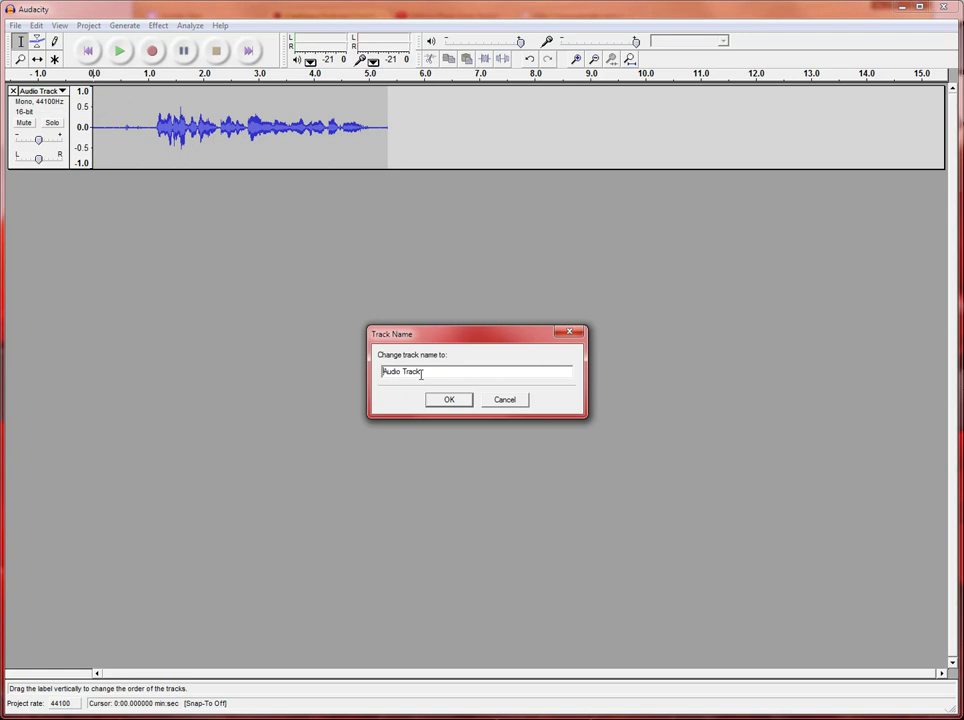
drag(421, 372, 377, 376)
text(Narration)
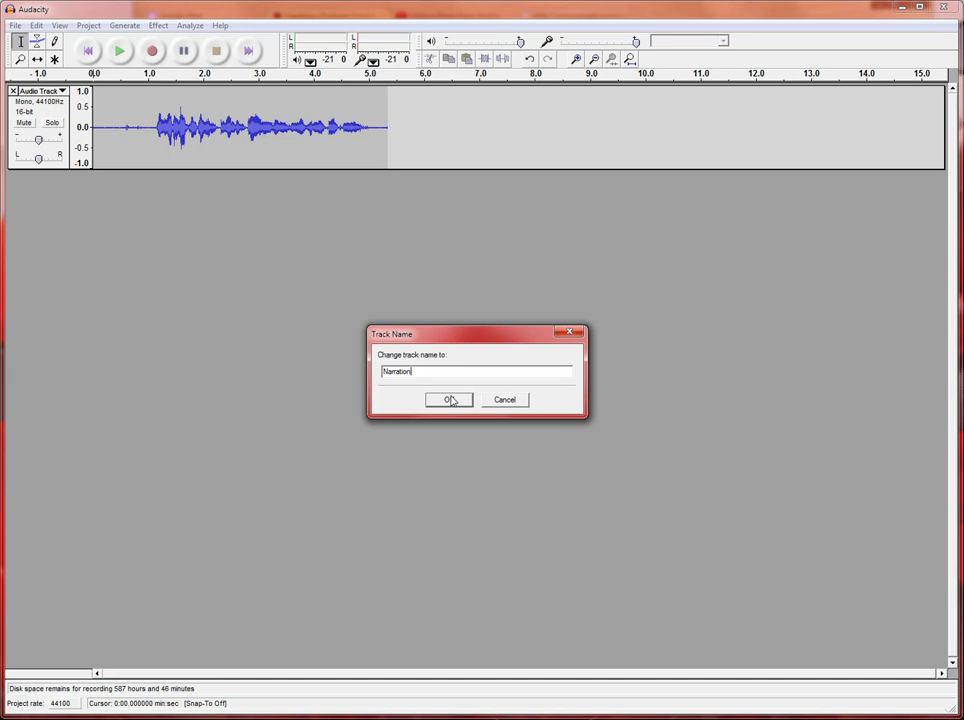
click(450, 400)
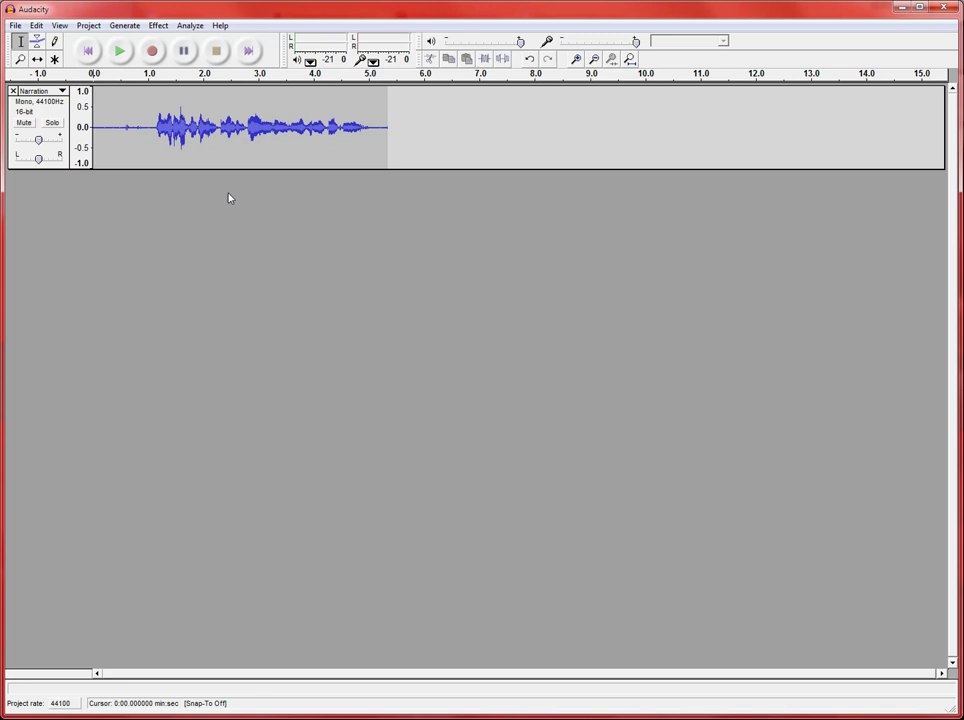
Import Short_Flamenco.mp3 as a new stereo track below Narration.
click(15, 26)
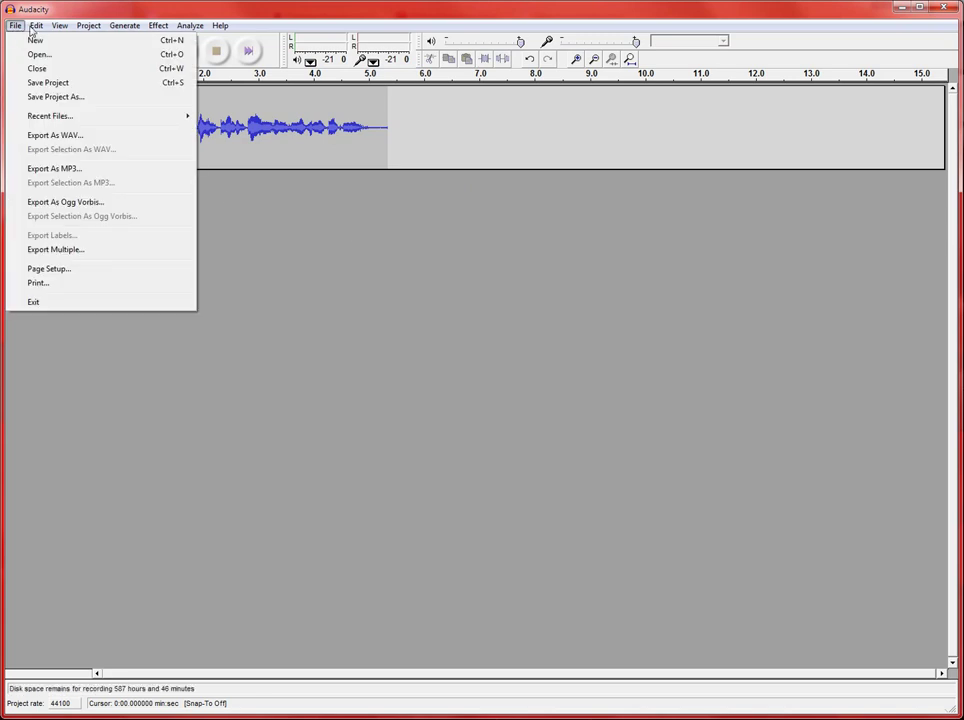
mouse_move(43, 28)
mouse_move(89, 27)
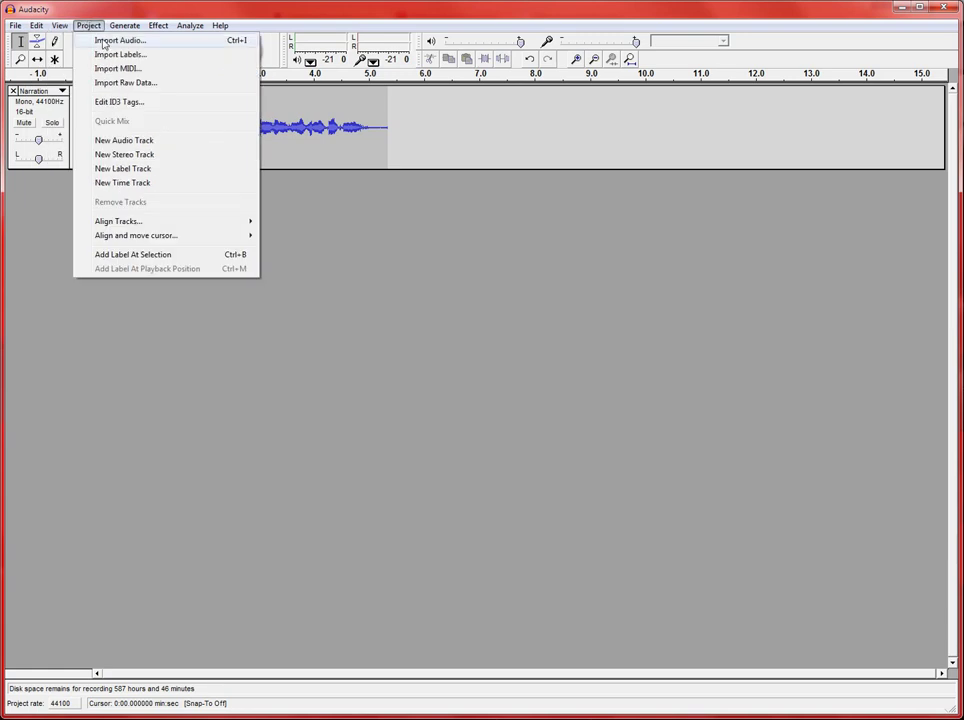
click(103, 41)
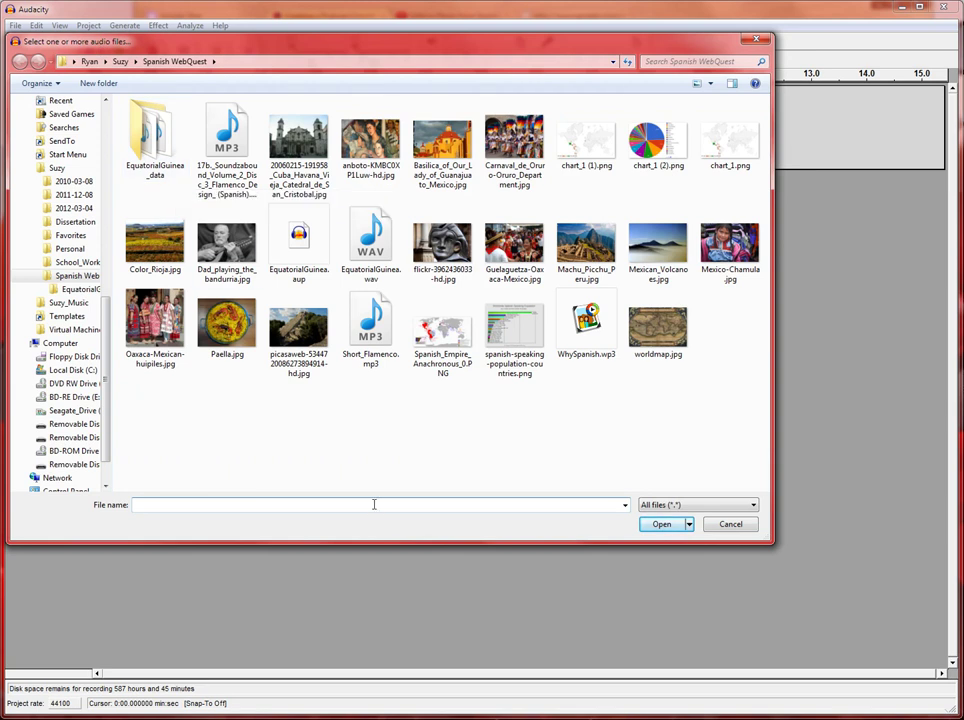
click(373, 352)
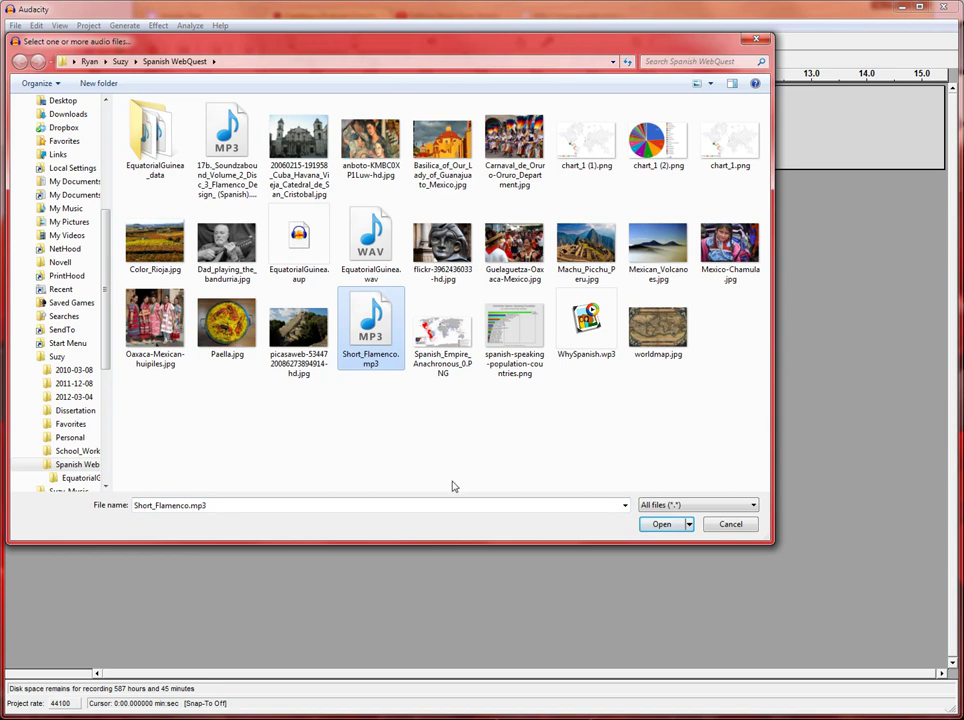
click(663, 526)
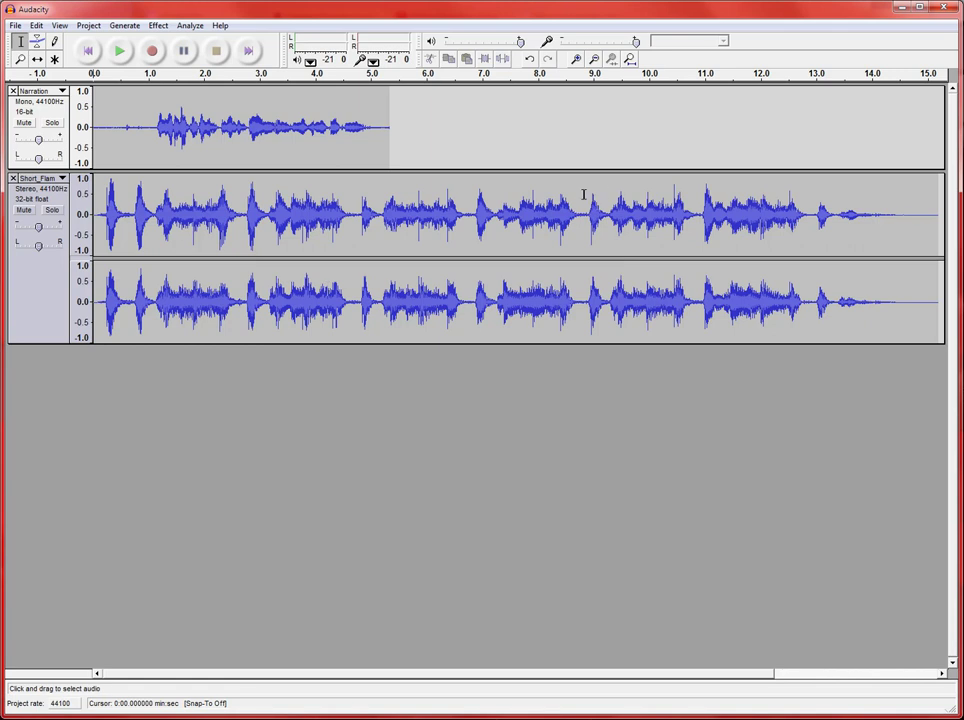
Solo the Short_Flamenco track and play it through, then stop playback.
click(52, 211)
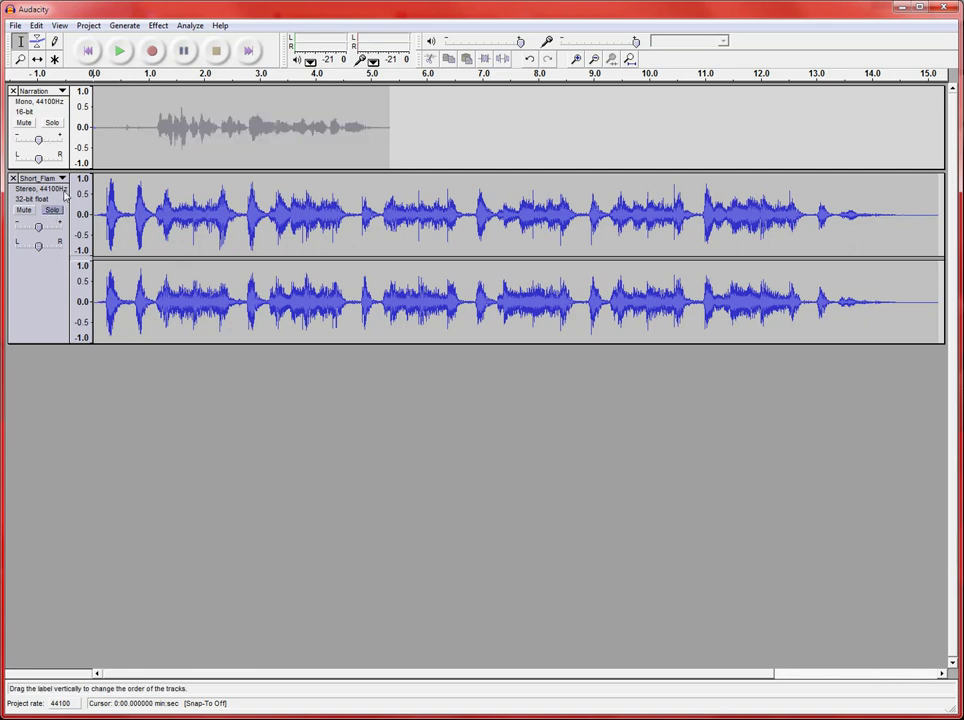
click(120, 53)
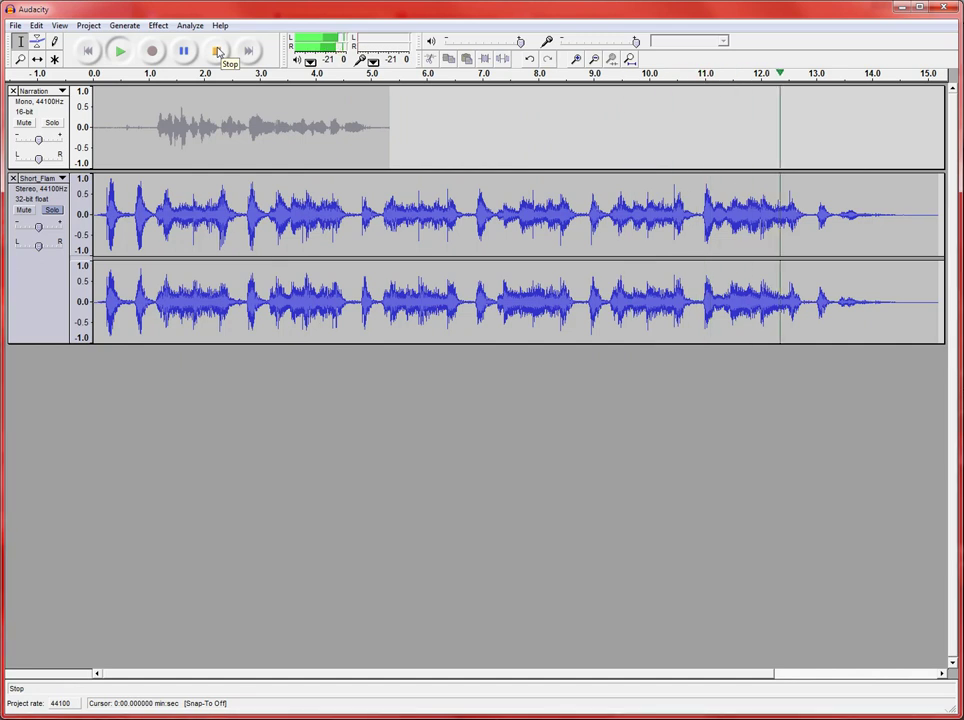
click(218, 52)
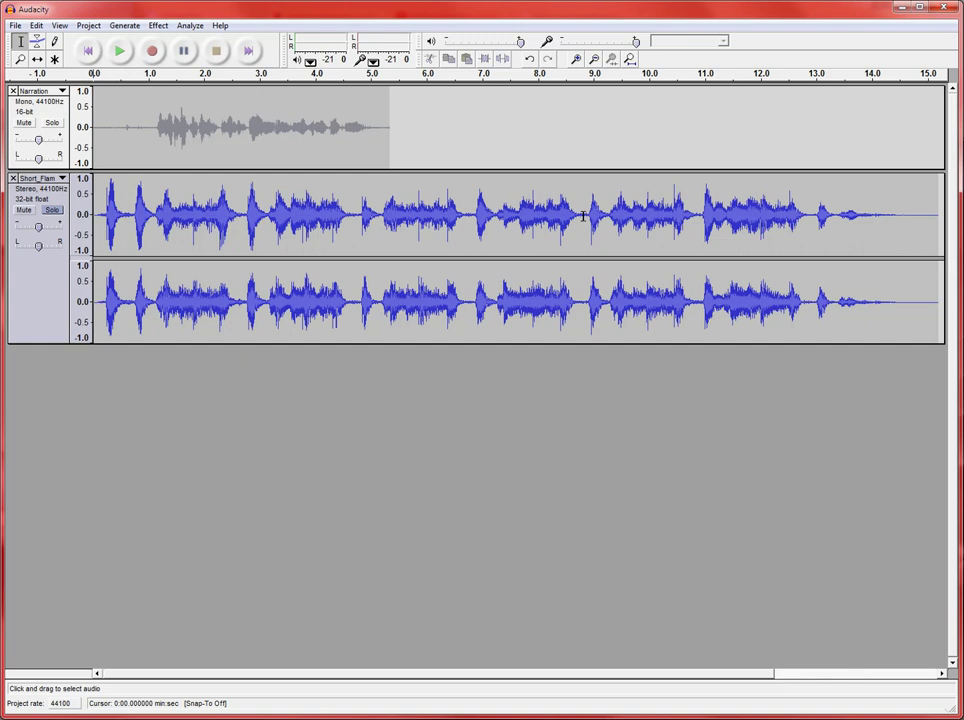
Copy the flamenco passage from about 8.8 s to its end, unsolo it, and put the cursor at Narration's start.
drag(583, 216, 940, 213)
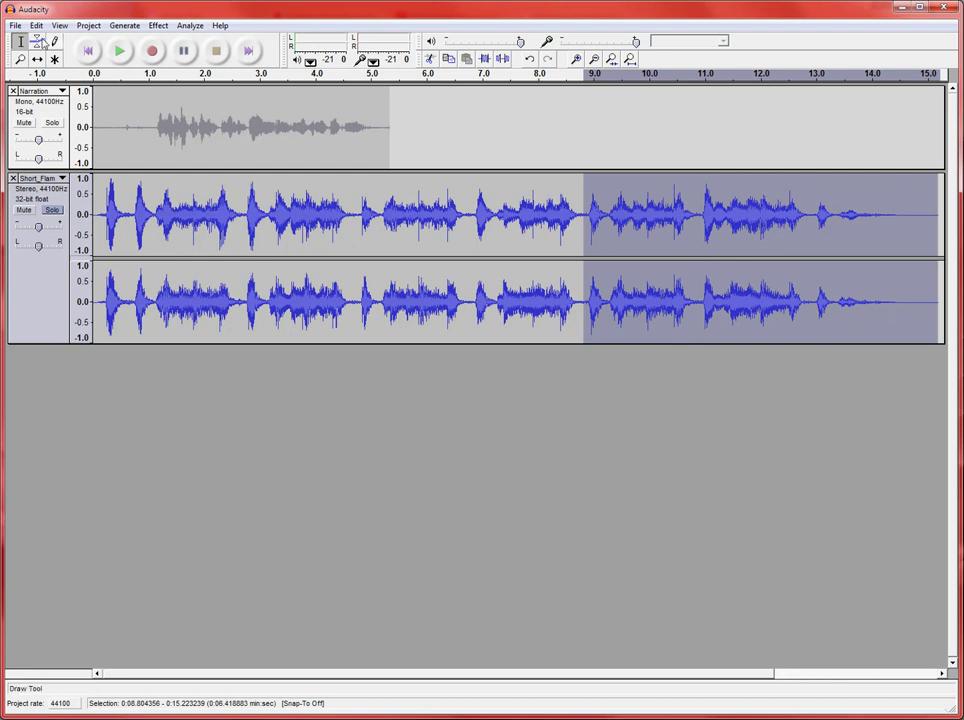
click(37, 27)
click(57, 88)
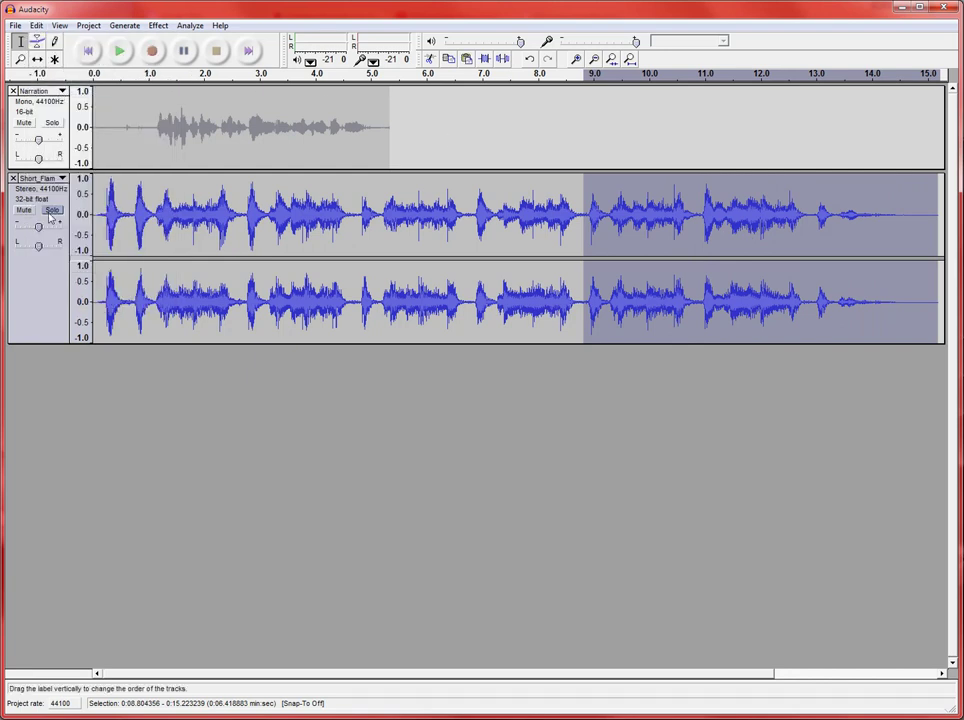
click(50, 213)
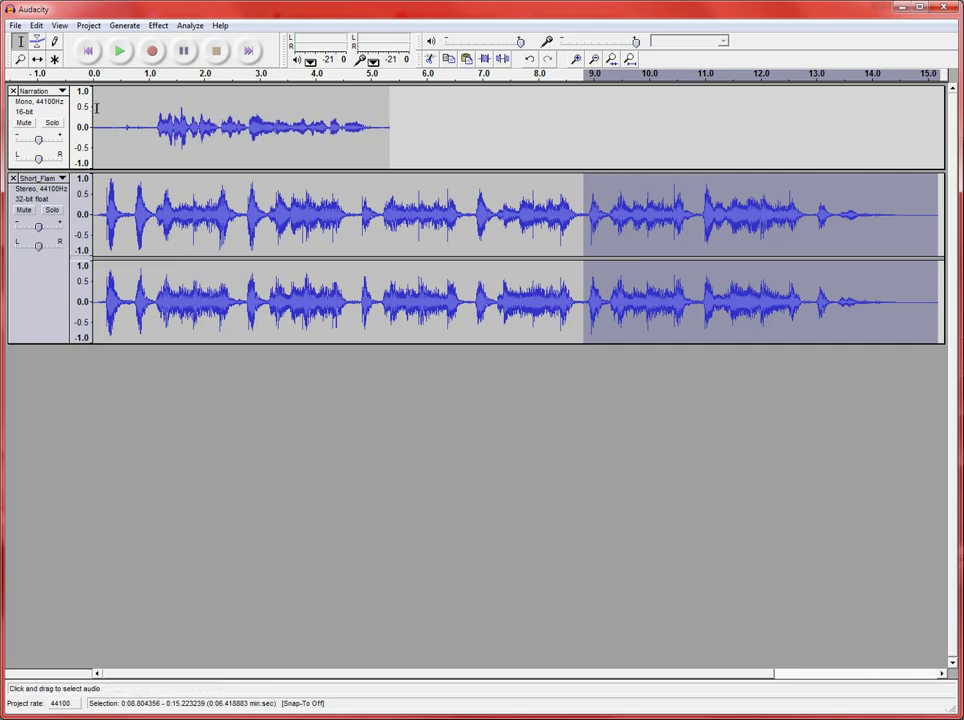
click(94, 106)
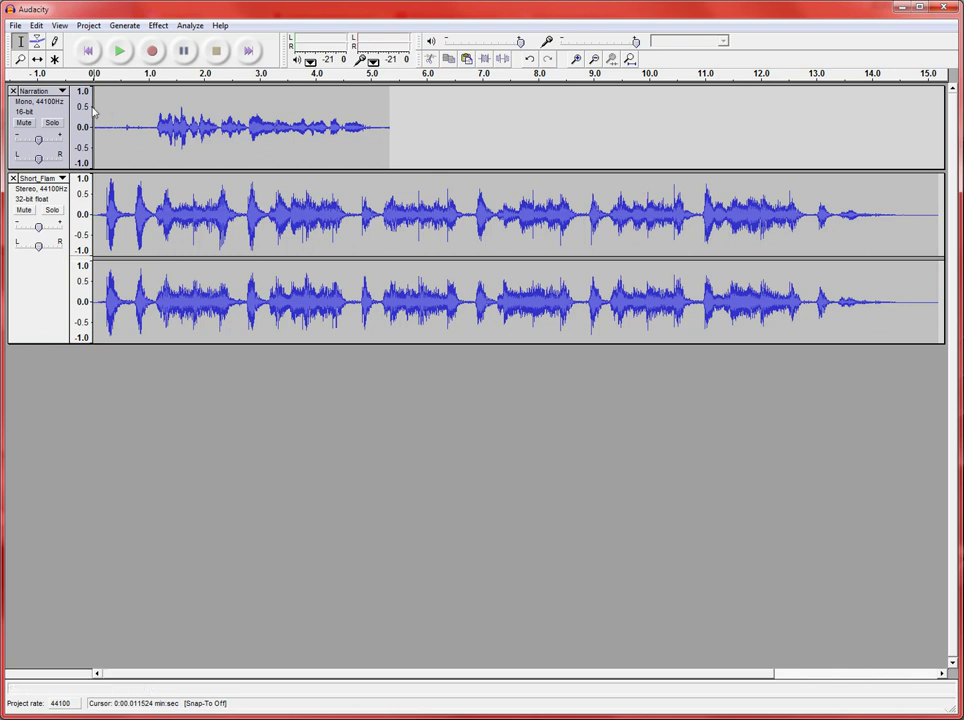
Paste the flamenco passage at Narration's start and end, then delete the Short_Flamenco track.
click(37, 25)
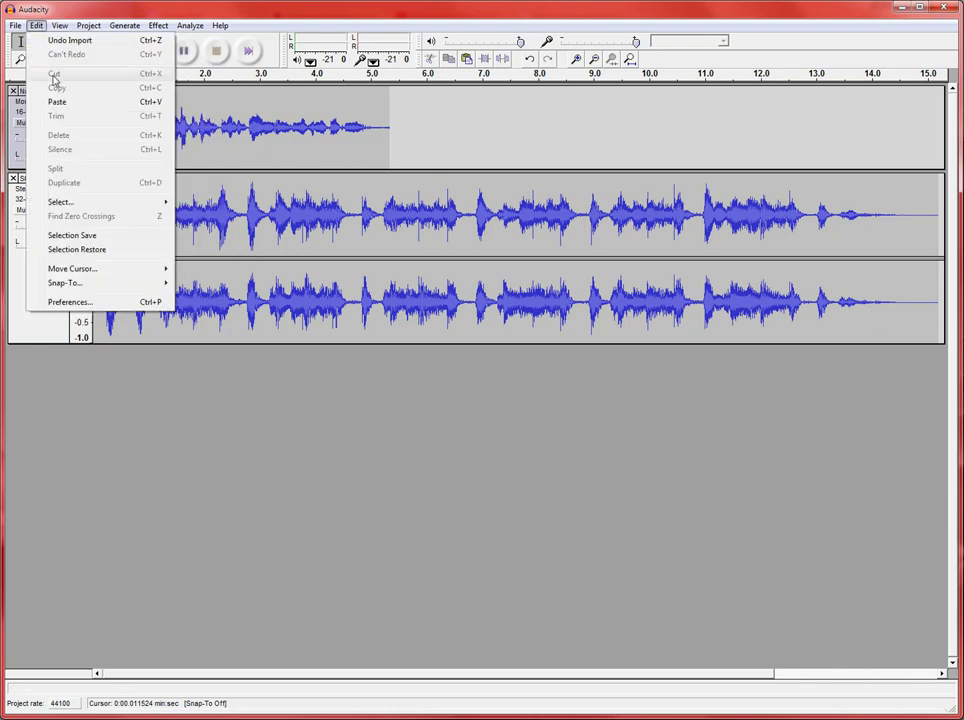
click(57, 102)
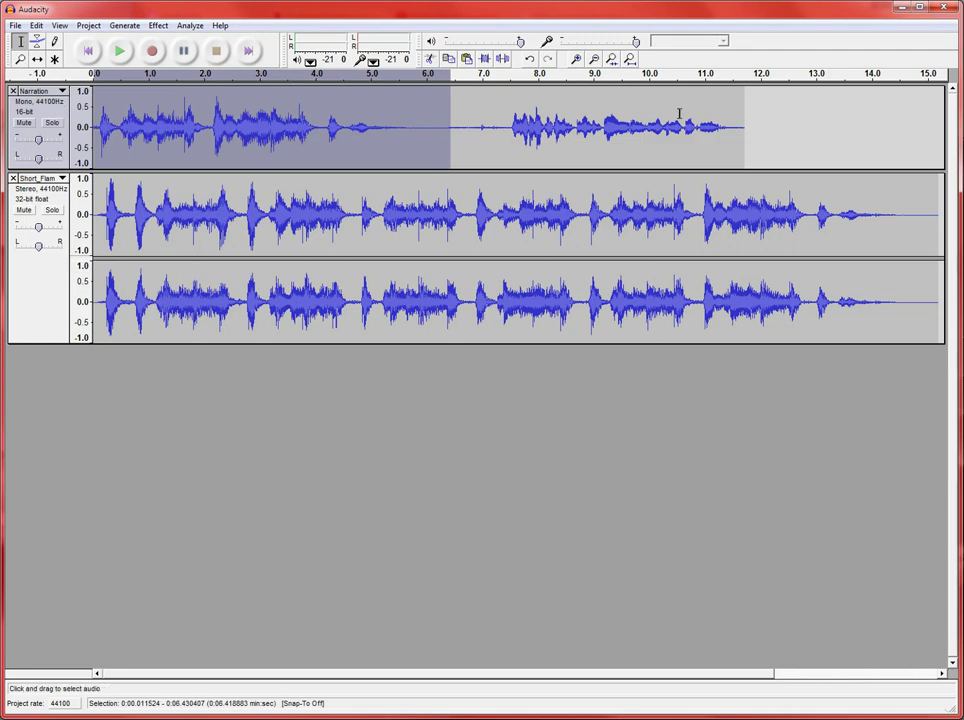
click(744, 108)
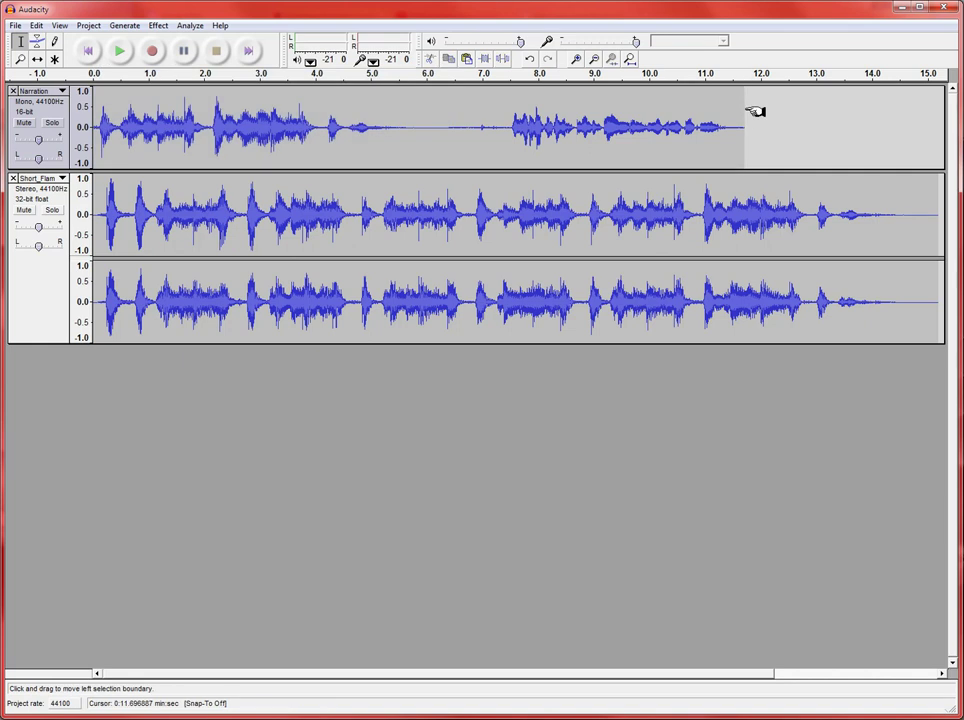
click(36, 25)
click(62, 101)
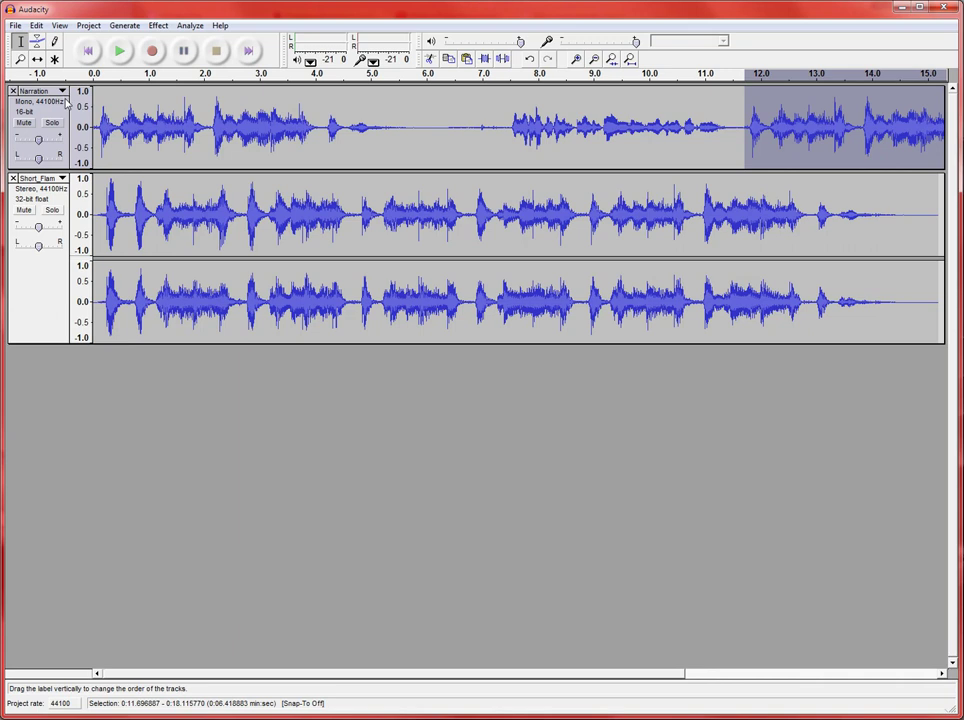
click(62, 178)
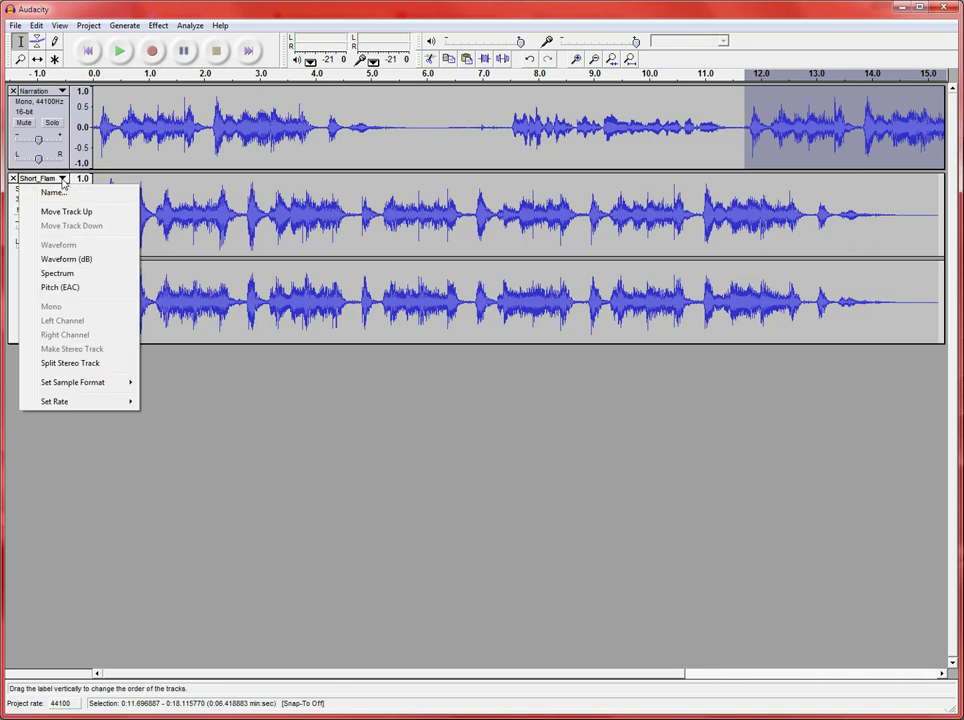
click(14, 178)
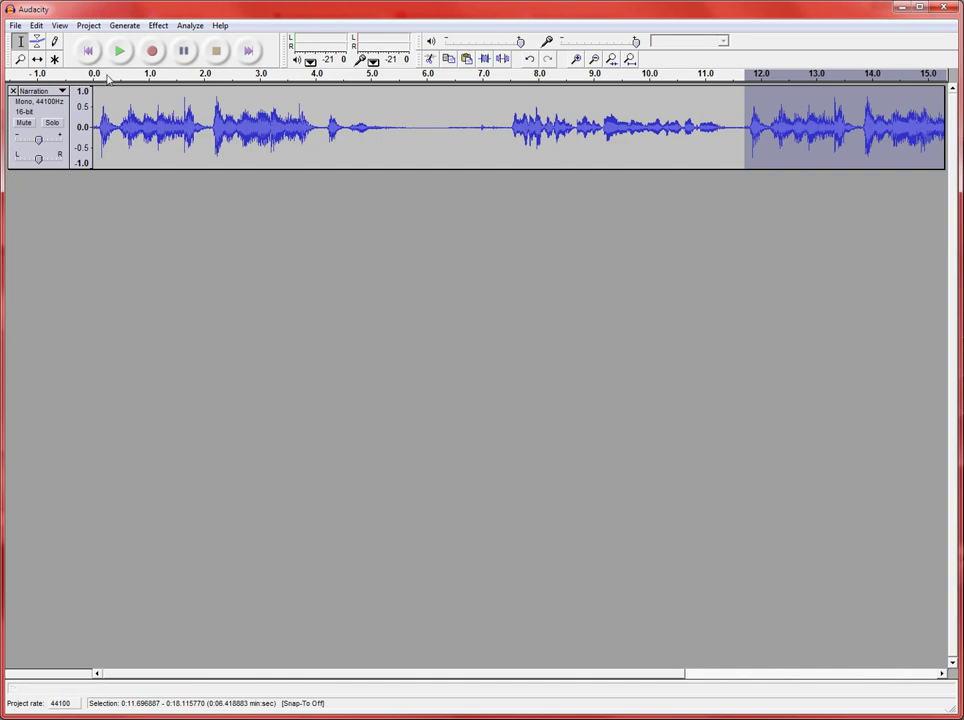
click(103, 116)
click(119, 51)
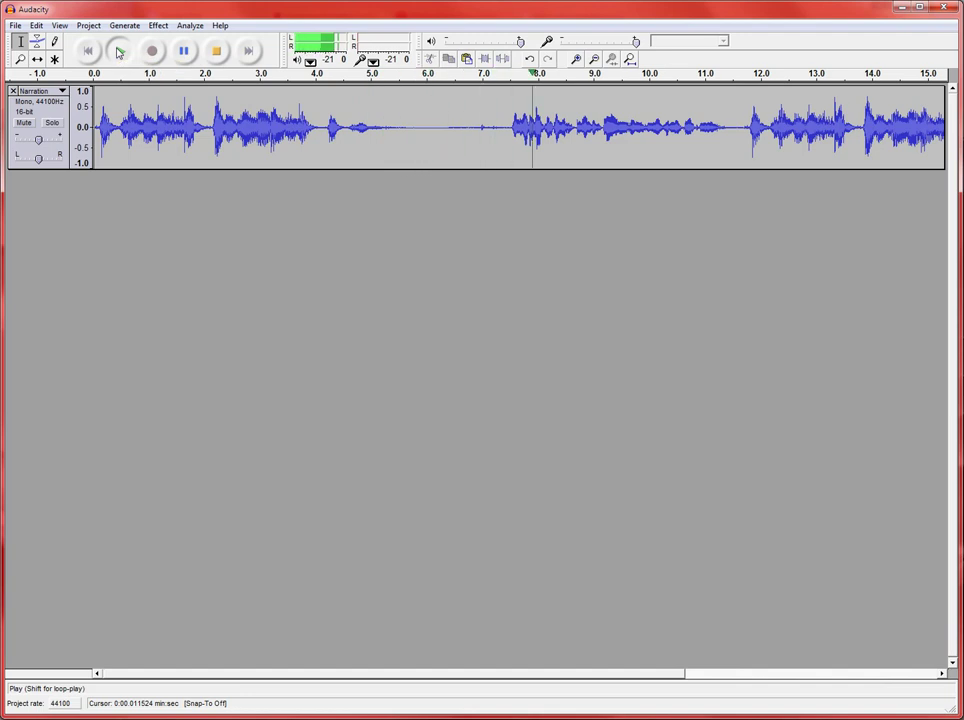
click(183, 51)
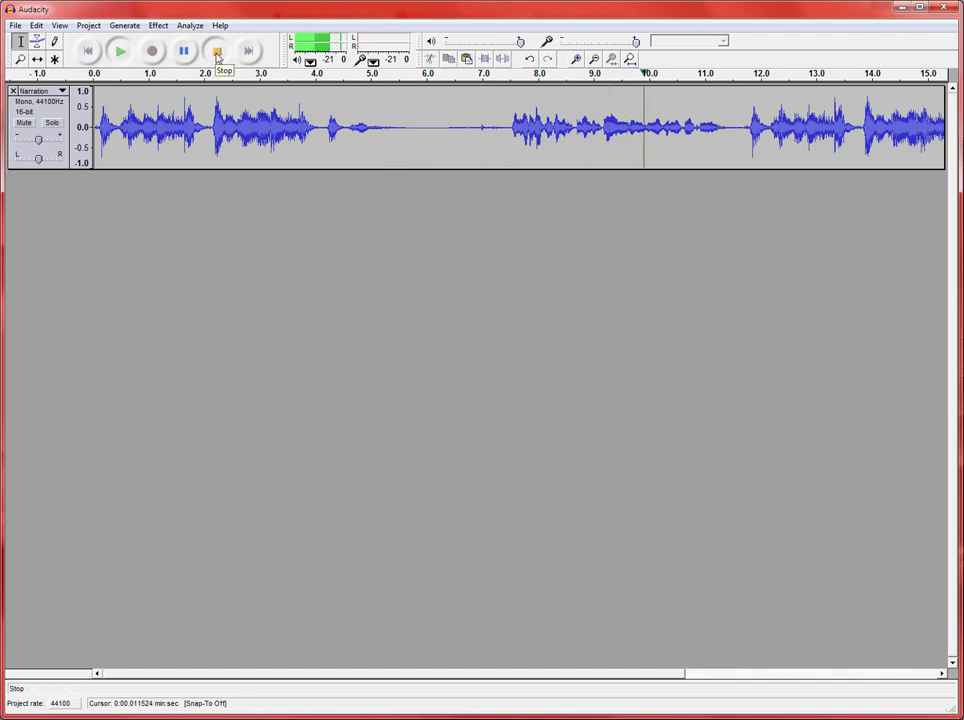
click(216, 51)
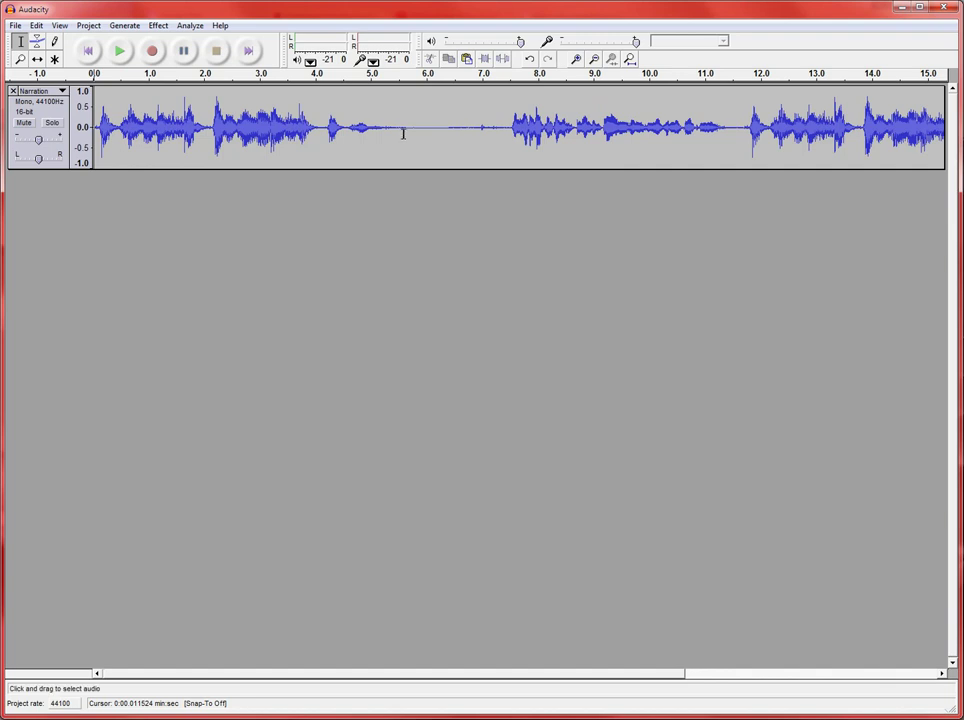
Cut the quiet gap from about 5.6 to 6.7 s out of Narration.
mouse_move(405, 128)
mouse_down()
mouse_move(466, 128)
mouse_move(447, 131)
mouse_up()
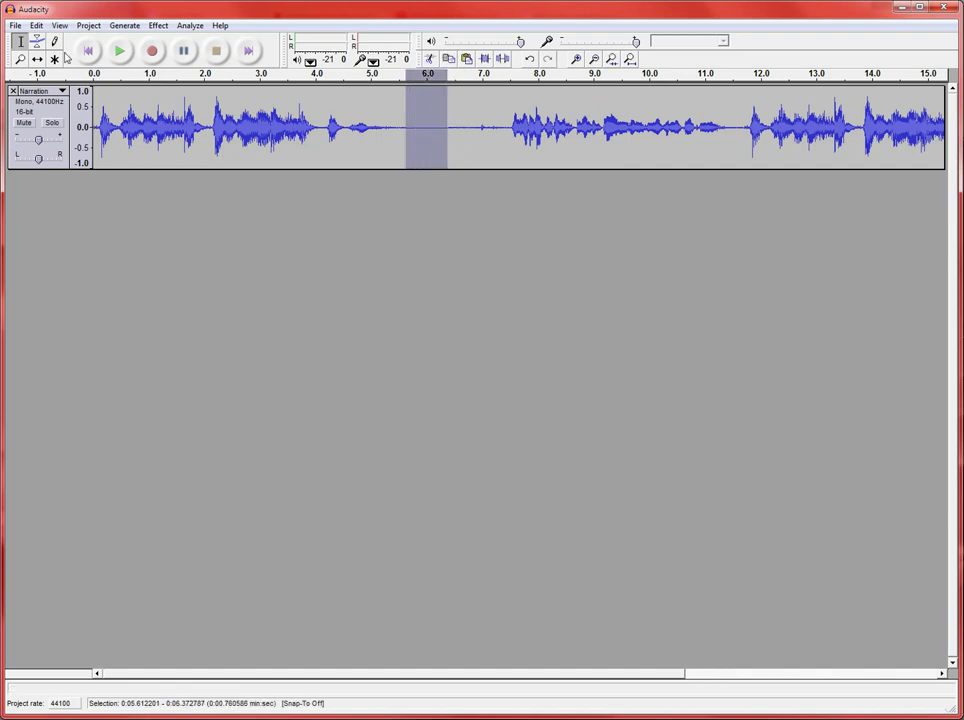
click(37, 27)
click(54, 74)
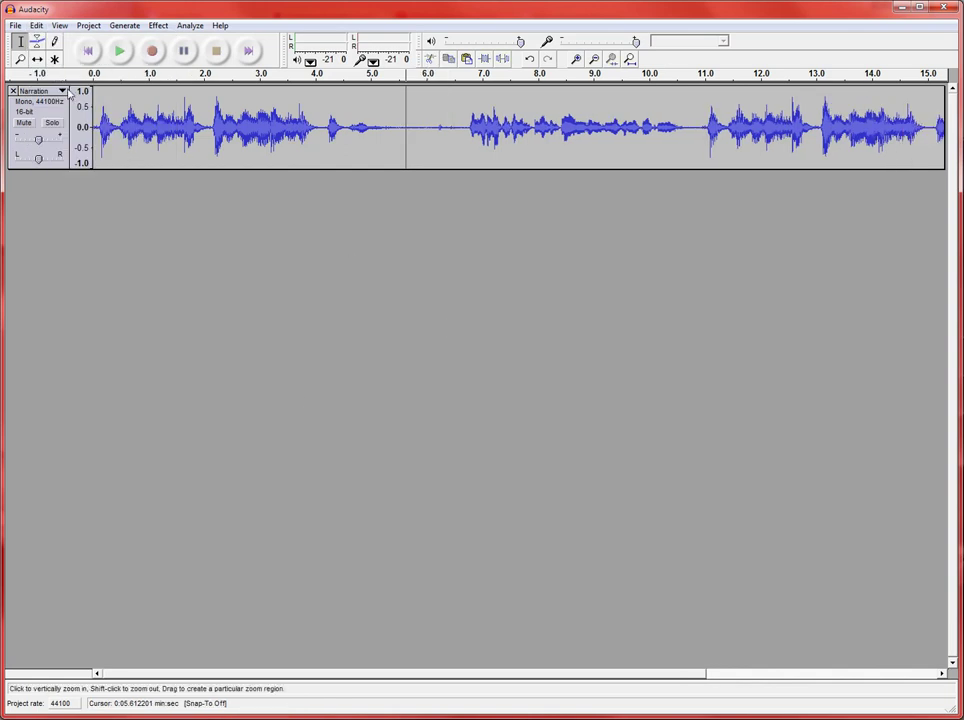
click(15, 25)
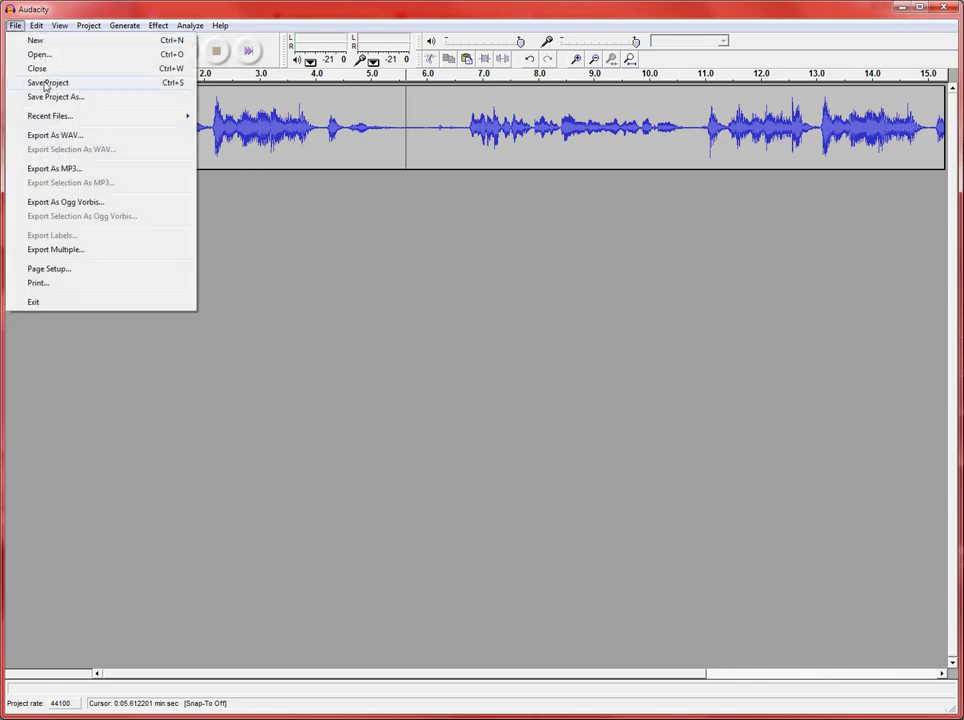
Export the Narration track as a WAV file, accepting the .wav extension warning.
click(50, 136)
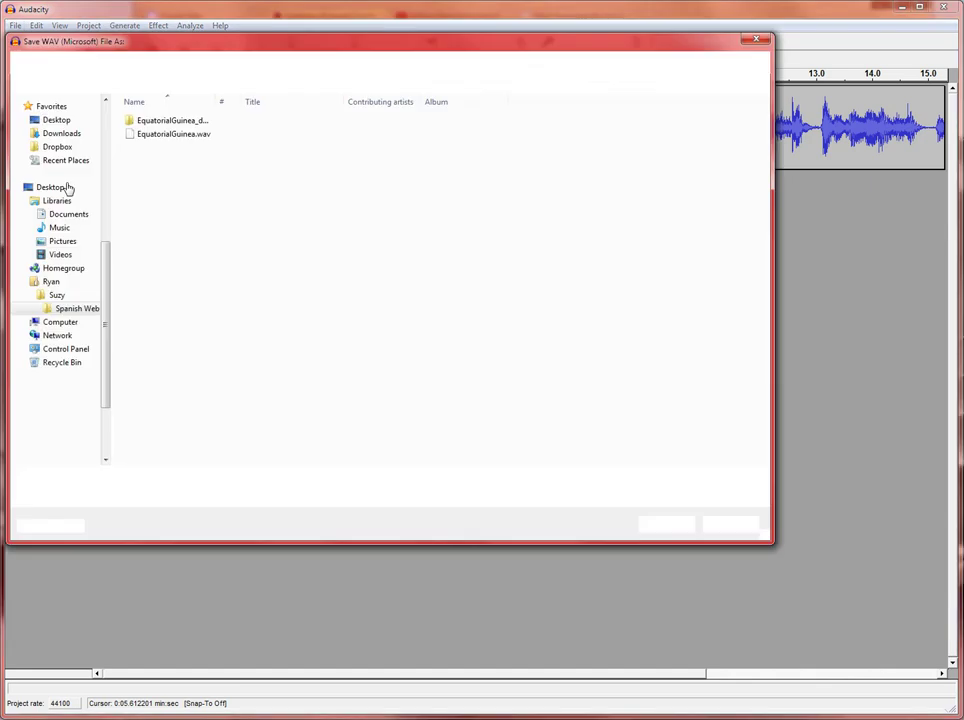
click(668, 524)
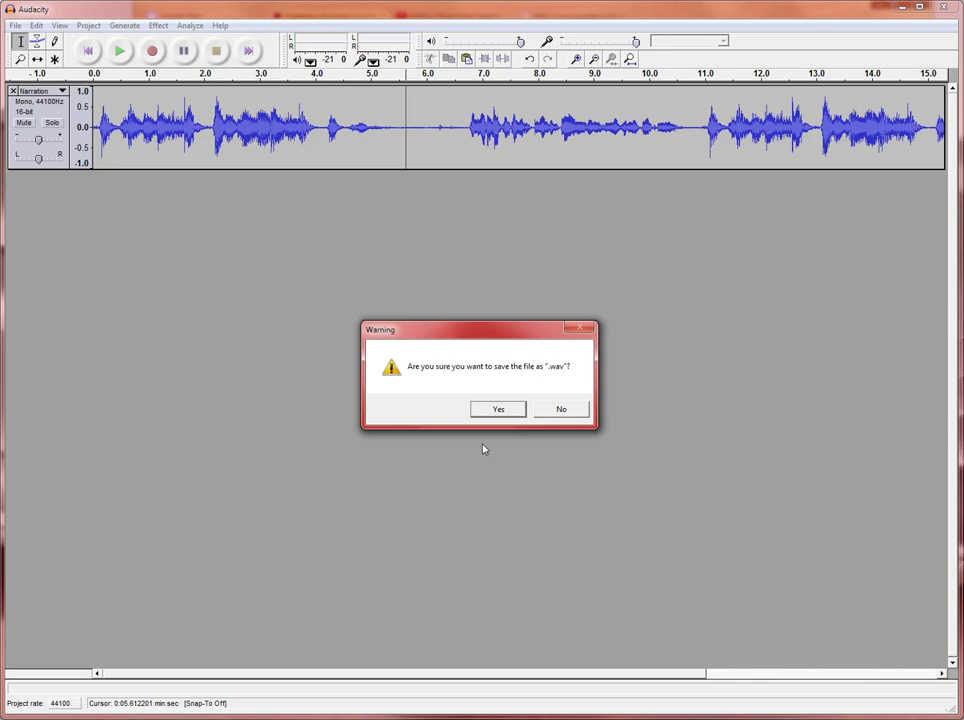
click(498, 409)
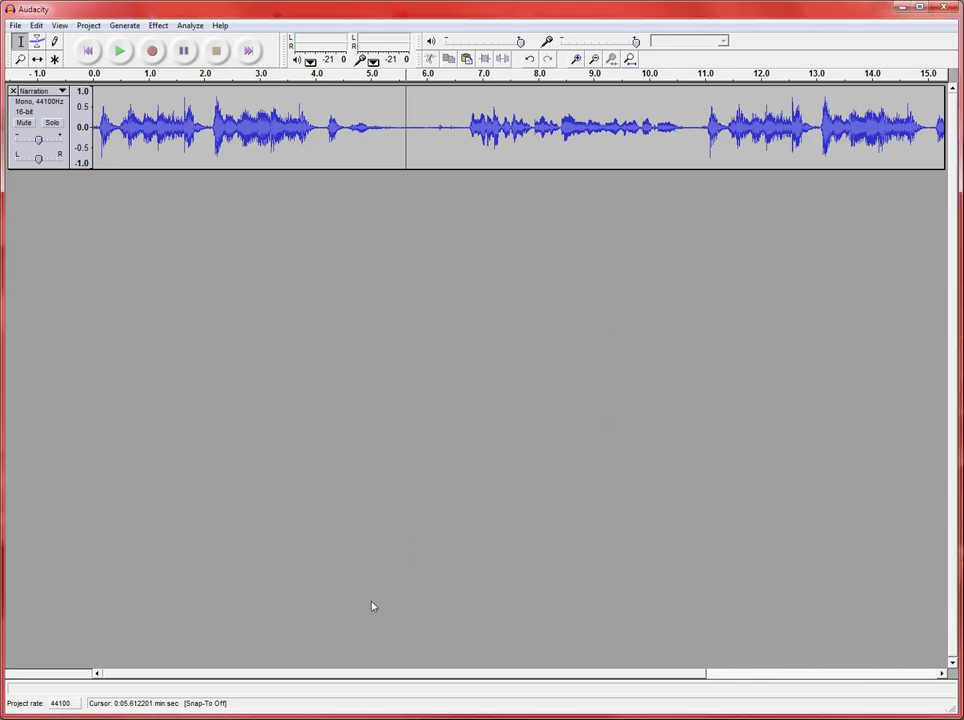